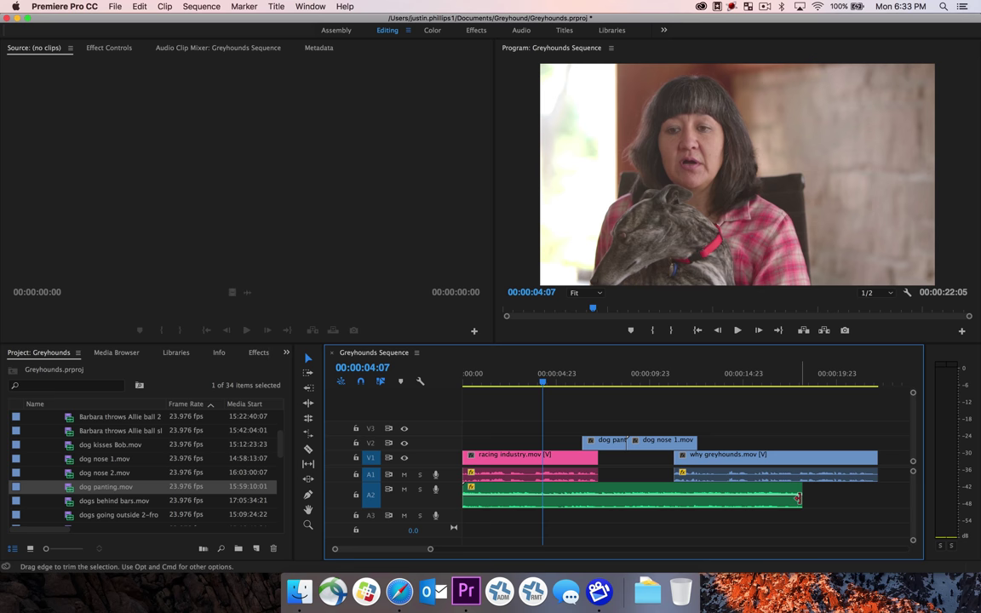
# - Drag the A2 music clip's right edge out to the end of the final video clip
pyautogui.moveTo(801, 494); pyautogui.dragTo(877, 500)
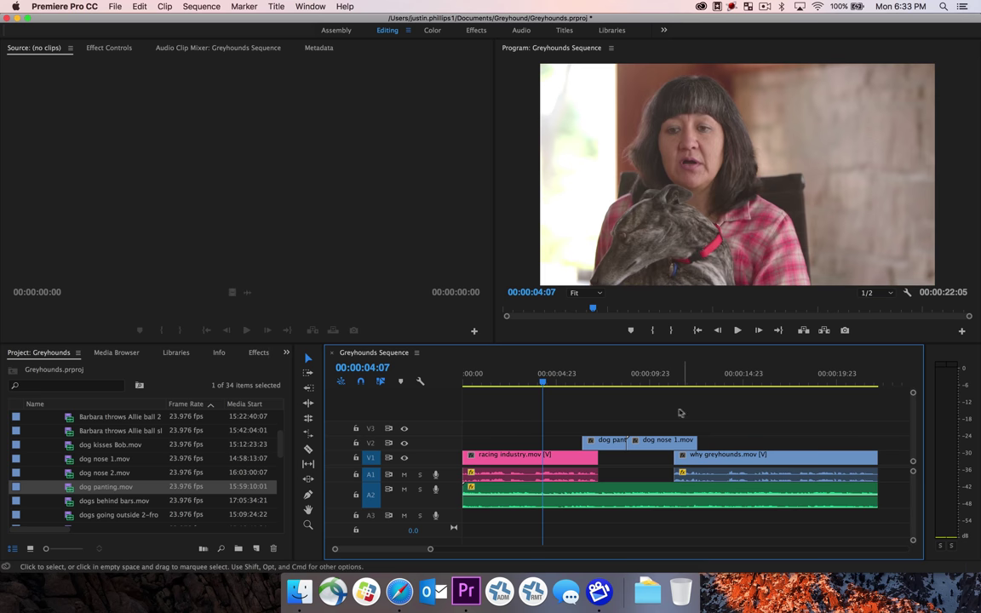
pyautogui.click(610, 386)
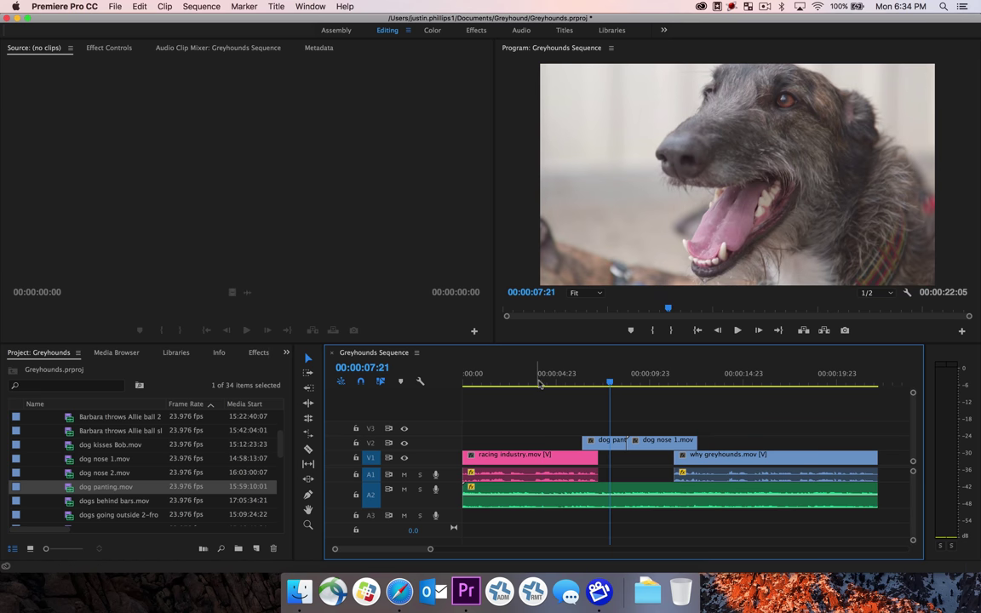
pyautogui.click(543, 381)
pyautogui.press('space')
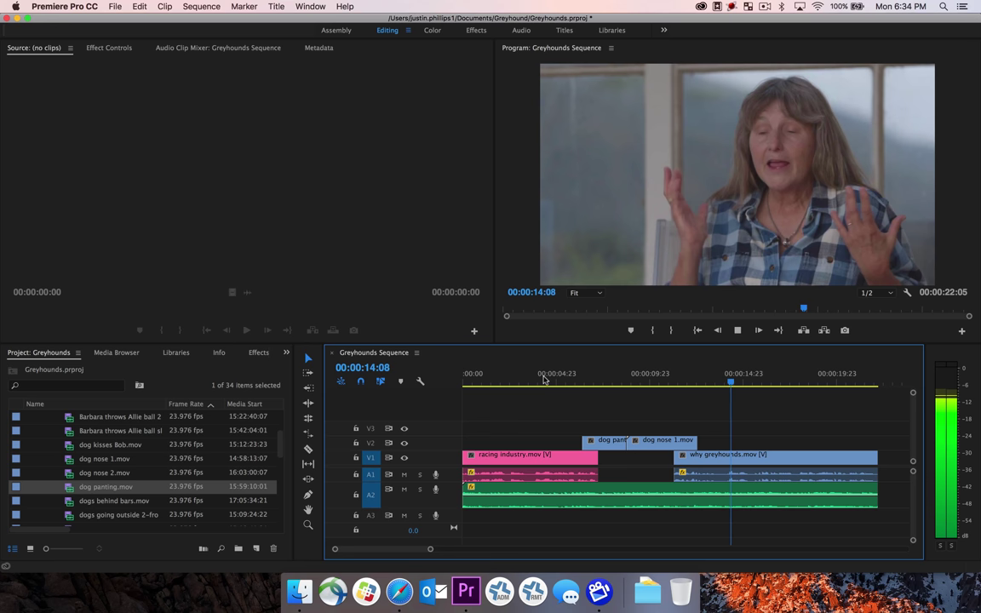
pyautogui.press('space')
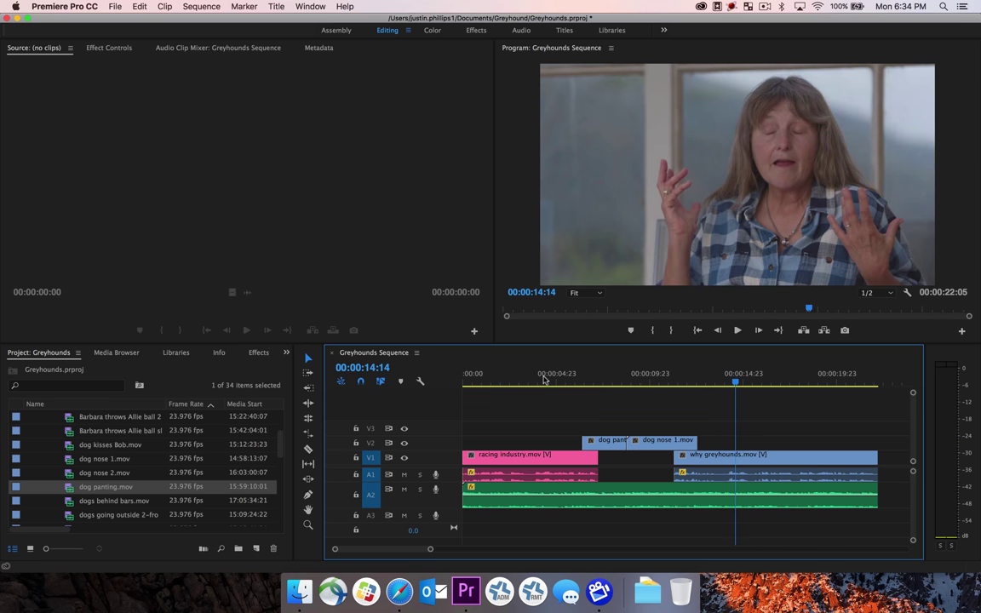
pyautogui.click(632, 383)
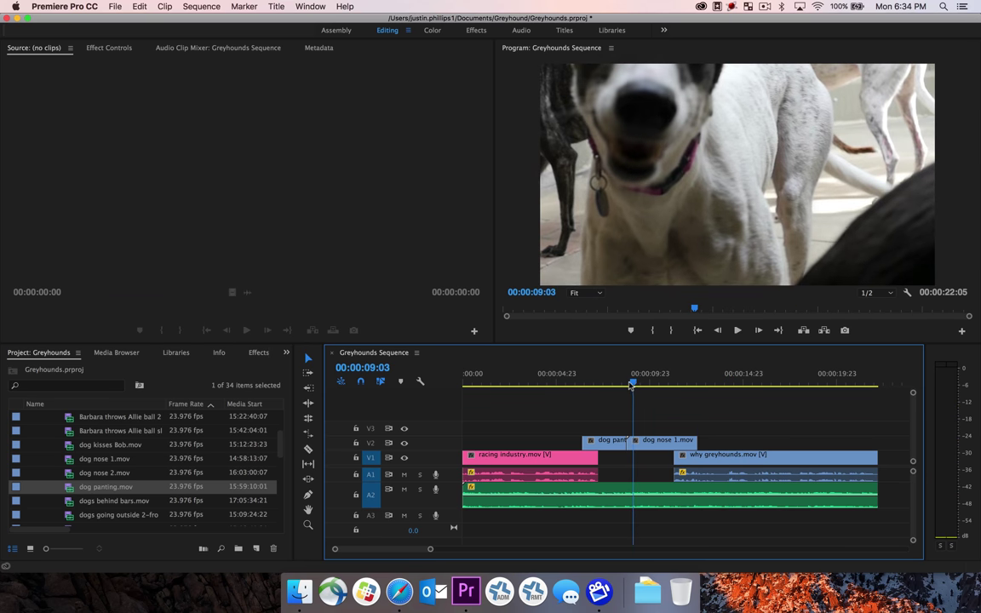
pyautogui.moveTo(632, 383); pyautogui.dragTo(613, 385)
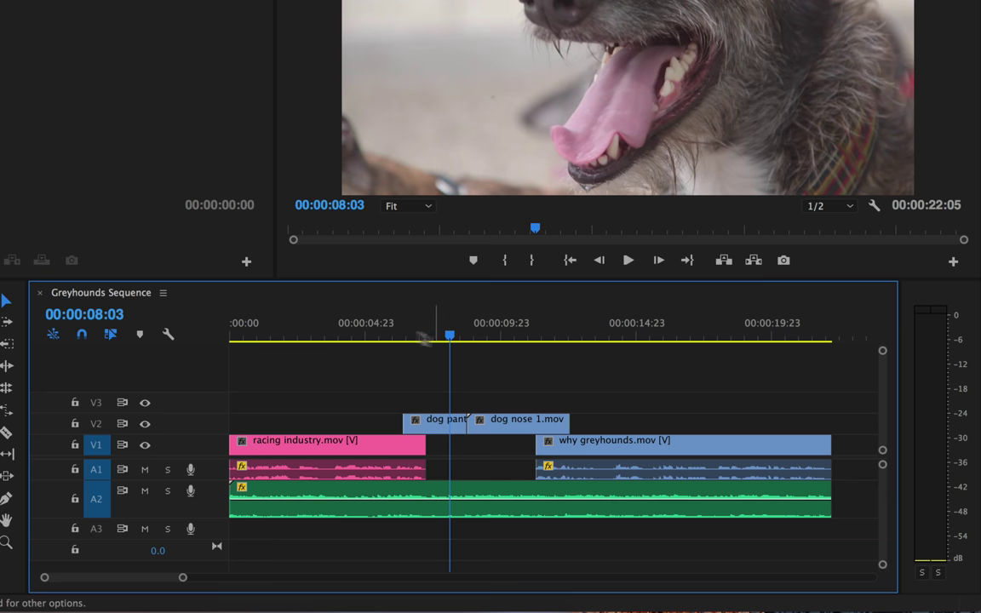
# - Zoom the timeline in near 00:00:04:20 and place the playhead around 00:00:05:06
pyautogui.click(361, 338)
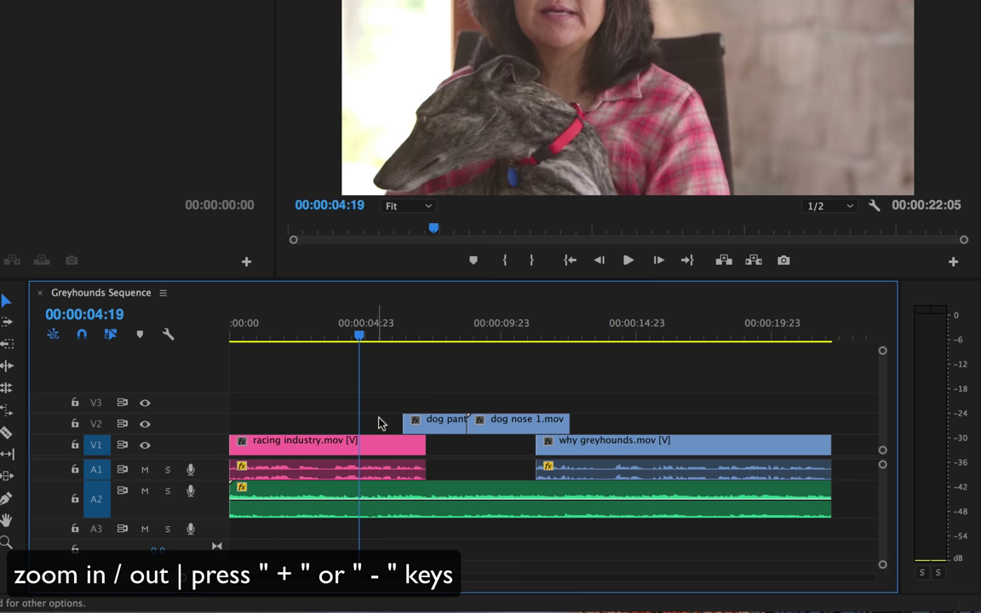
pyautogui.press('=')
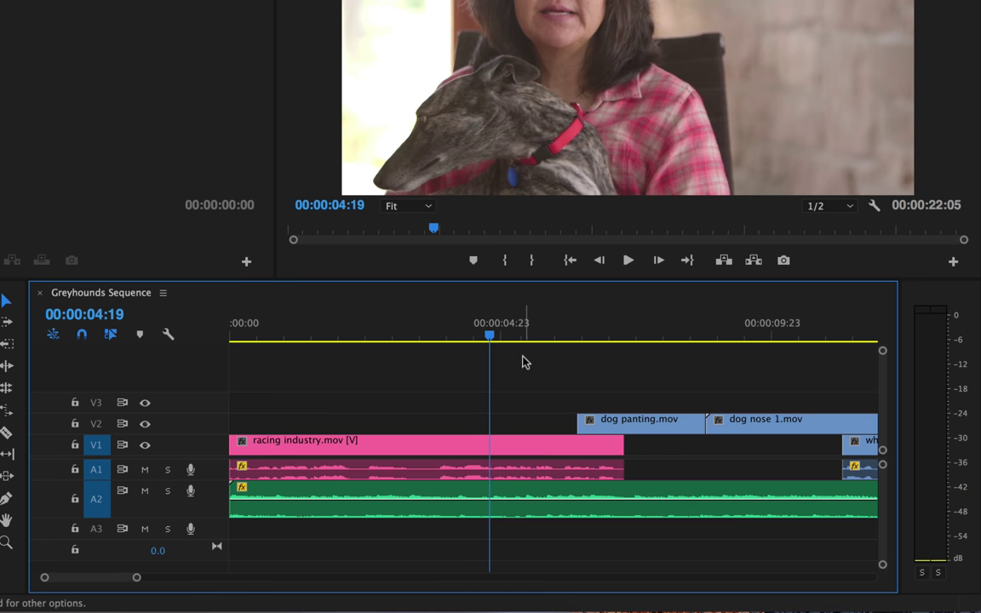
pyautogui.moveTo(490, 336); pyautogui.dragTo(554, 349)
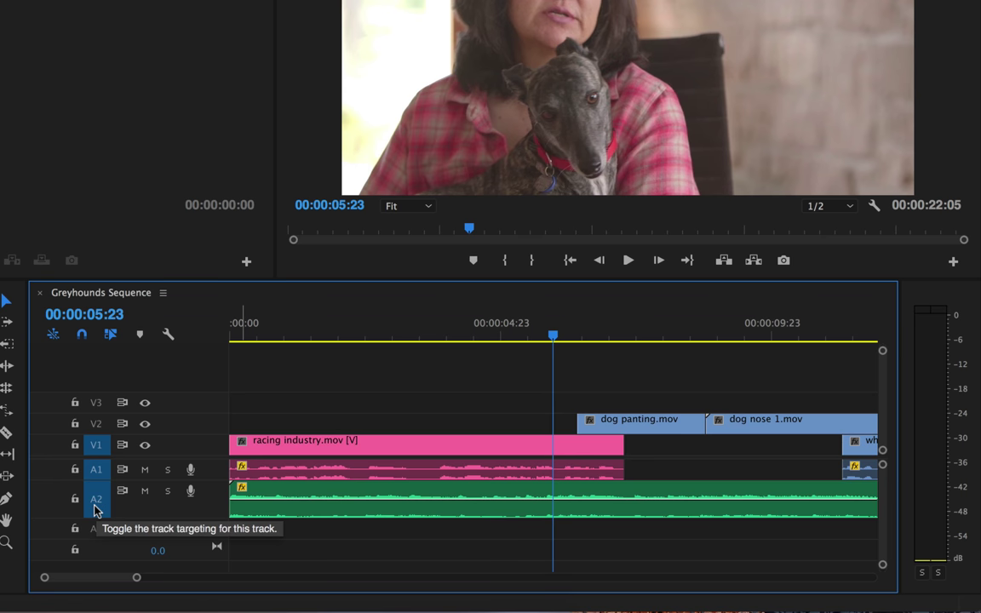
pyautogui.scroll(-4, 95, 503)
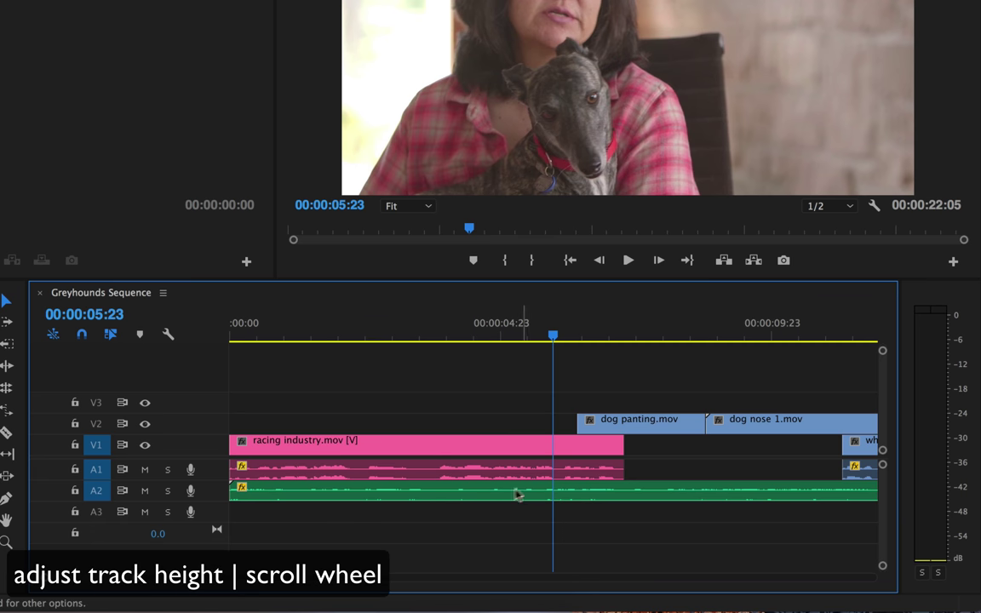
pyautogui.scroll(1, 96, 497)
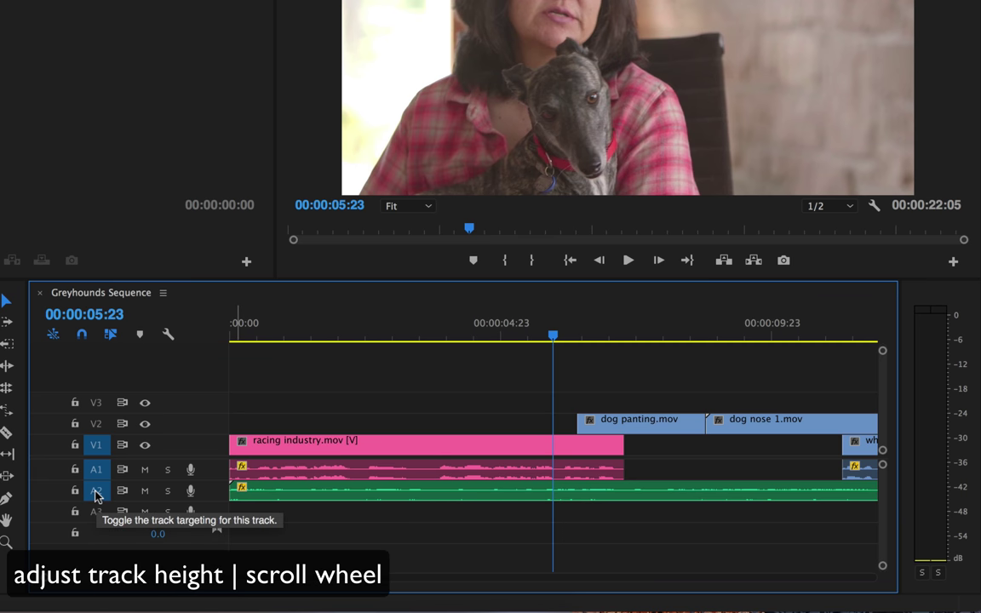
pyautogui.scroll(2, 96, 497)
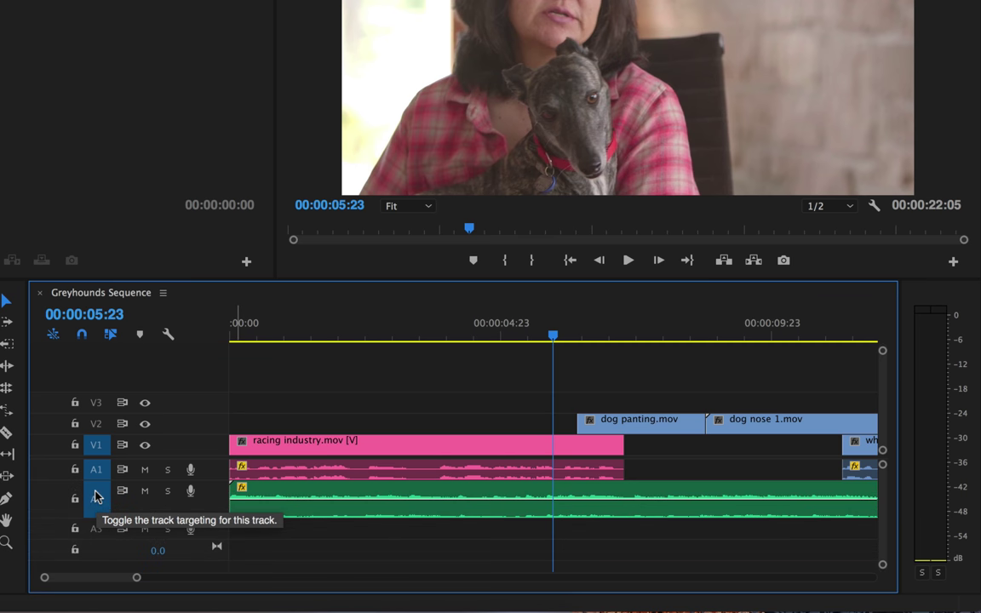
# - Select the A2 music clip and add a volume keyframe where the racing industry interview ends
pyautogui.keyDown('super'); pyautogui.click(555, 508); pyautogui.keyUp('super')
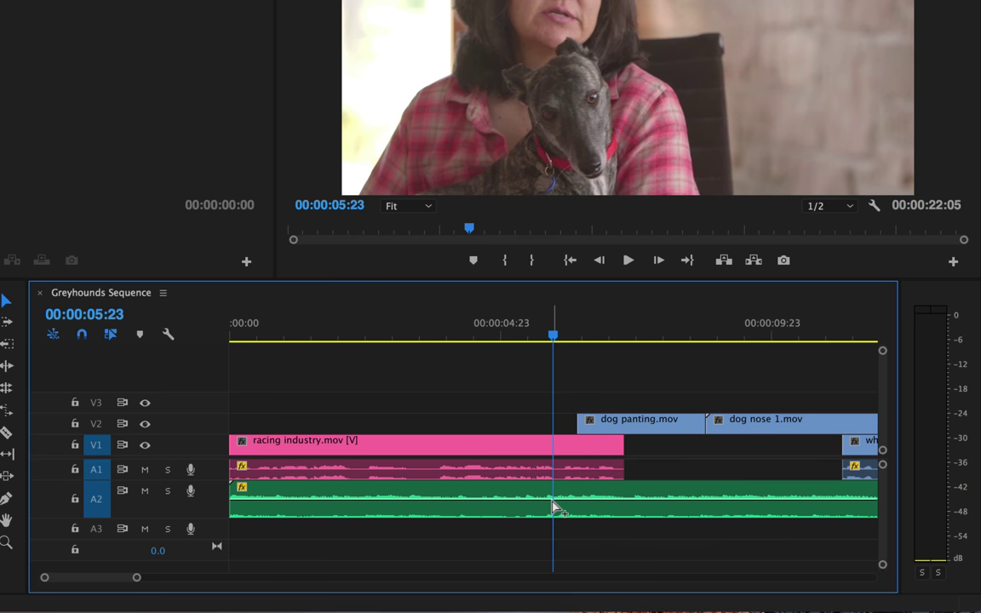
pyautogui.click(555, 507)
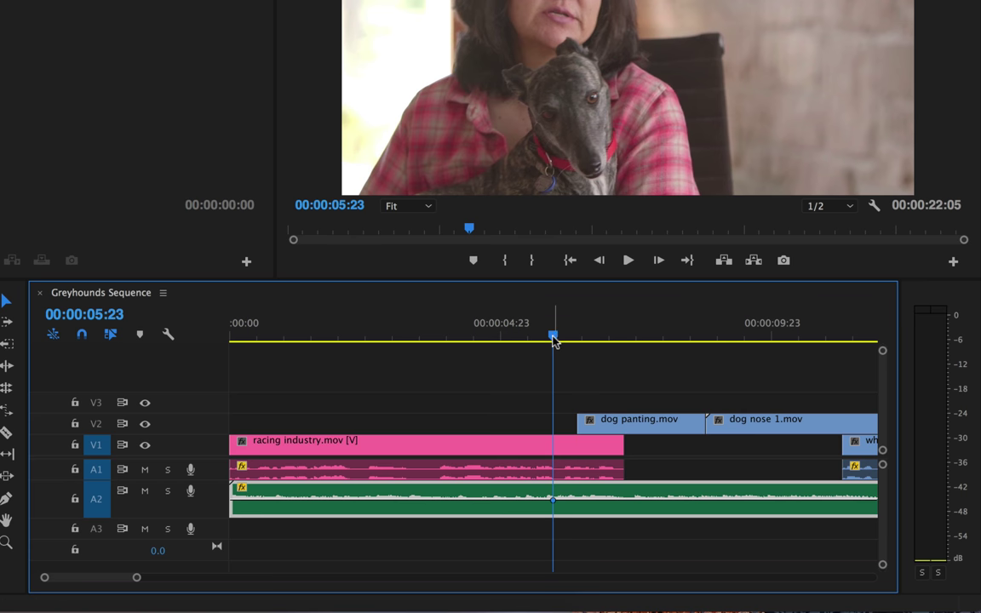
pyautogui.moveTo(553, 339); pyautogui.dragTo(539, 339)
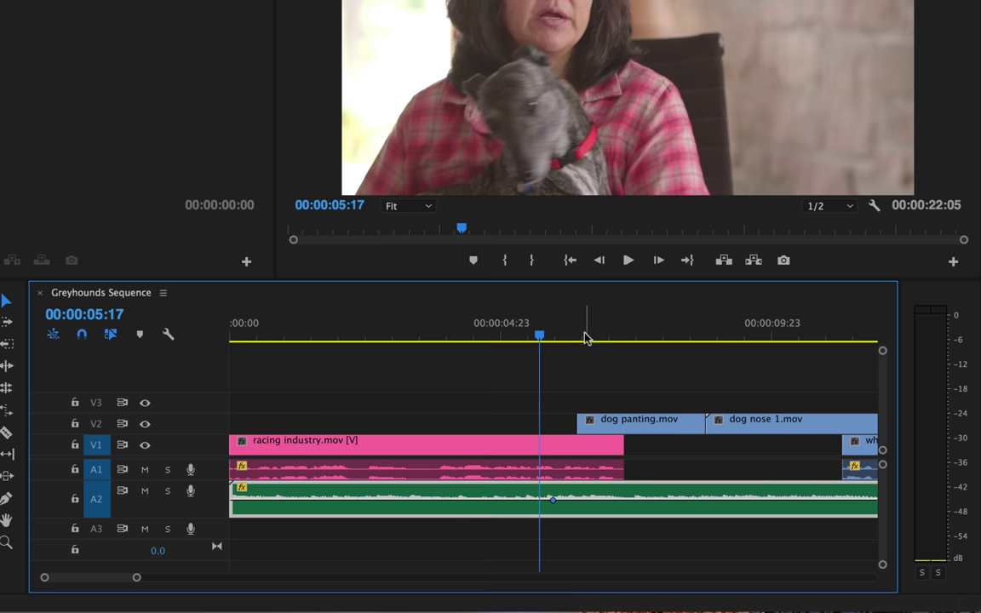
pyautogui.moveTo(585, 338); pyautogui.dragTo(640, 341)
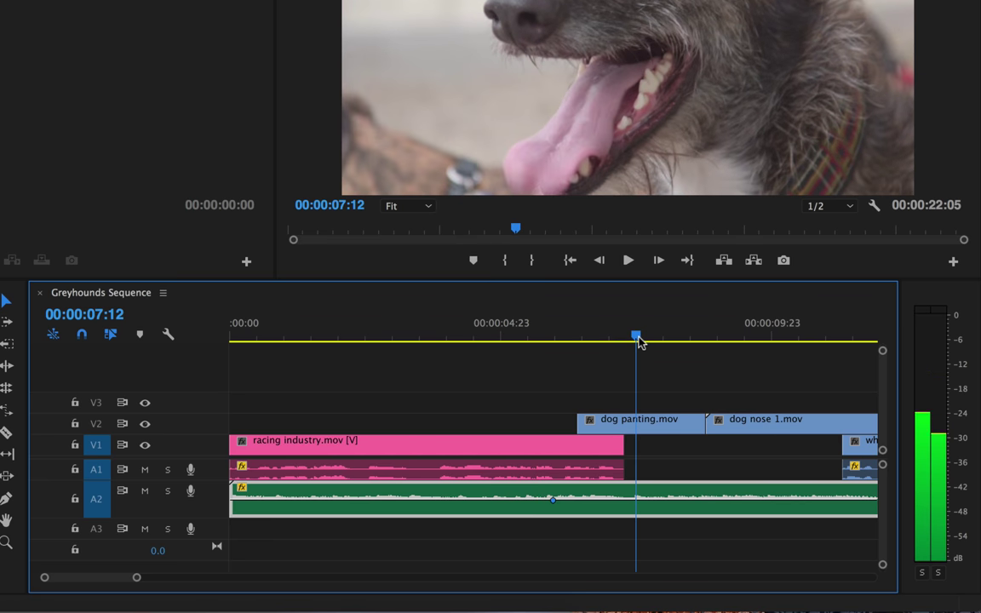
pyautogui.hotkey('shift', 'Left')
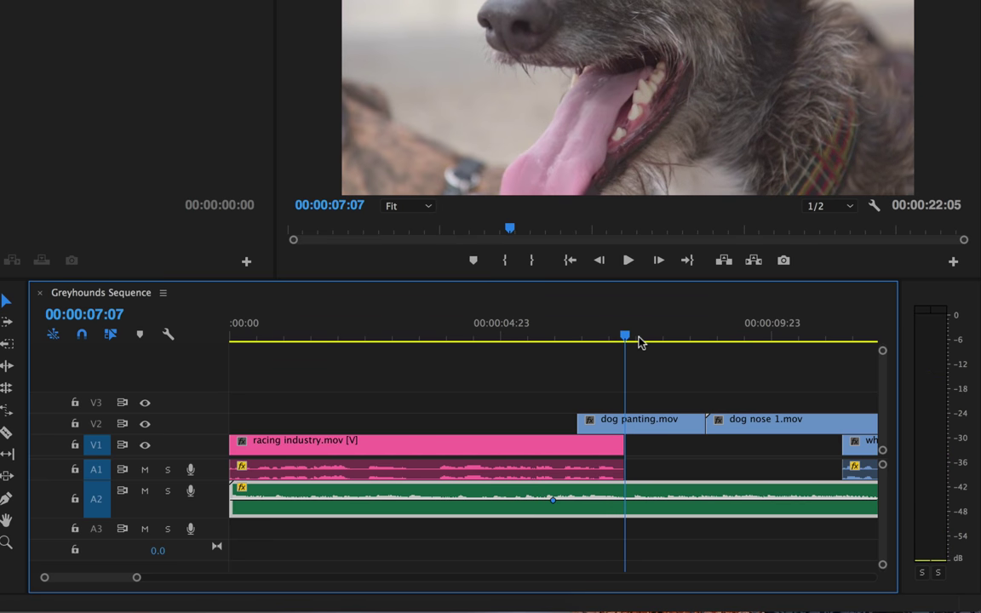
pyautogui.keyDown('ctrl'); pyautogui.click(626, 503); pyautogui.keyUp('ctrl')
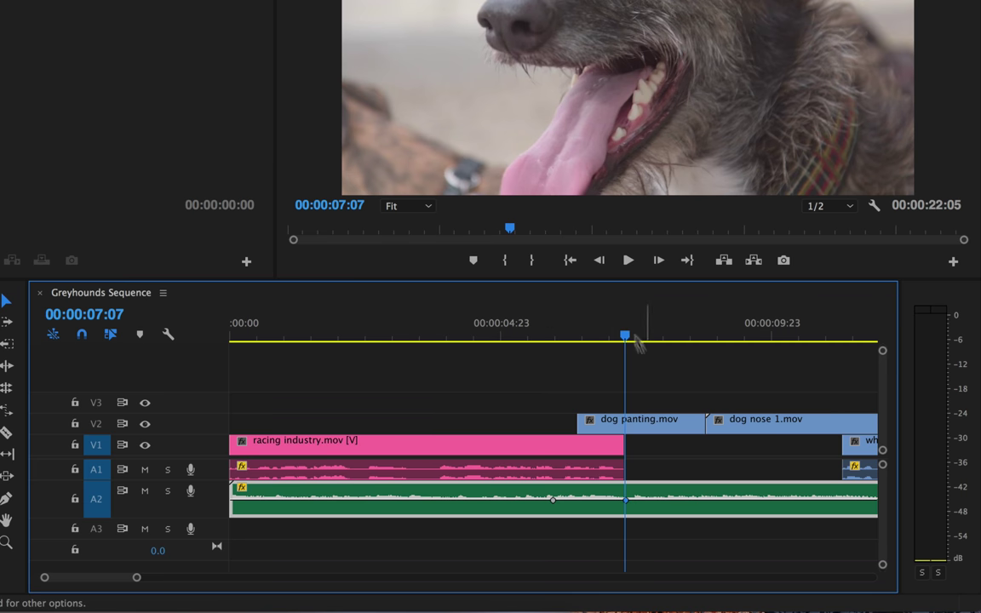
pyautogui.click(533, 336)
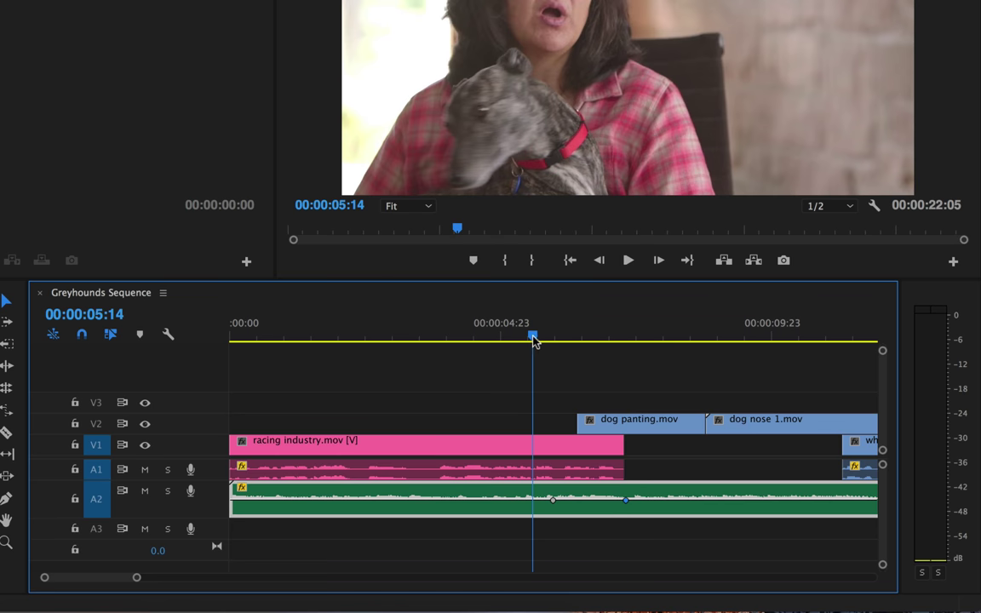
# - Lower the first A2 volume keyframe to about -5 dB and preview playback from 00:00:04:02
pyautogui.click(552, 502)
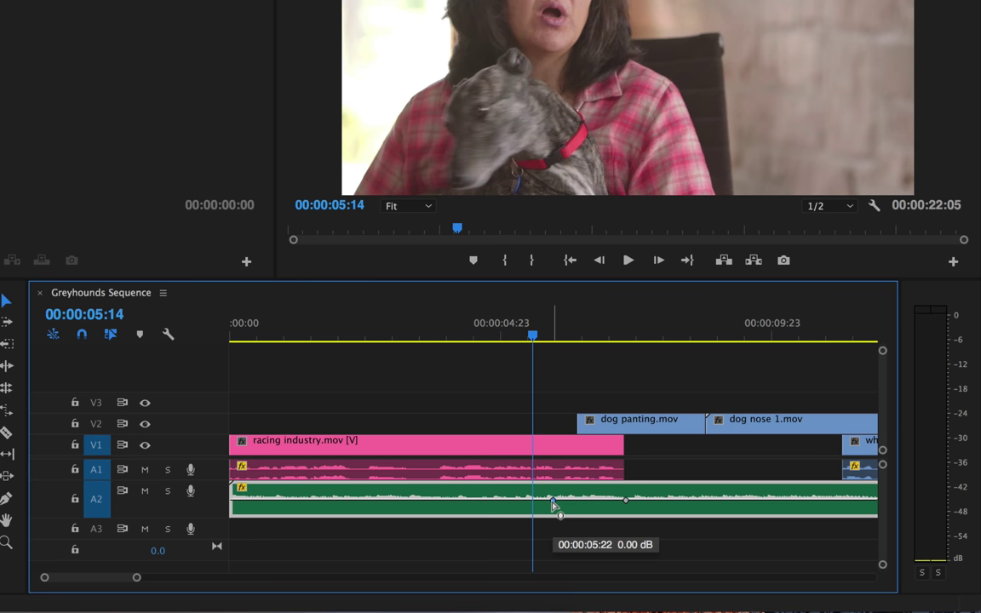
pyautogui.moveTo(552, 500); pyautogui.dragTo(549, 506)
pyautogui.click(451, 337)
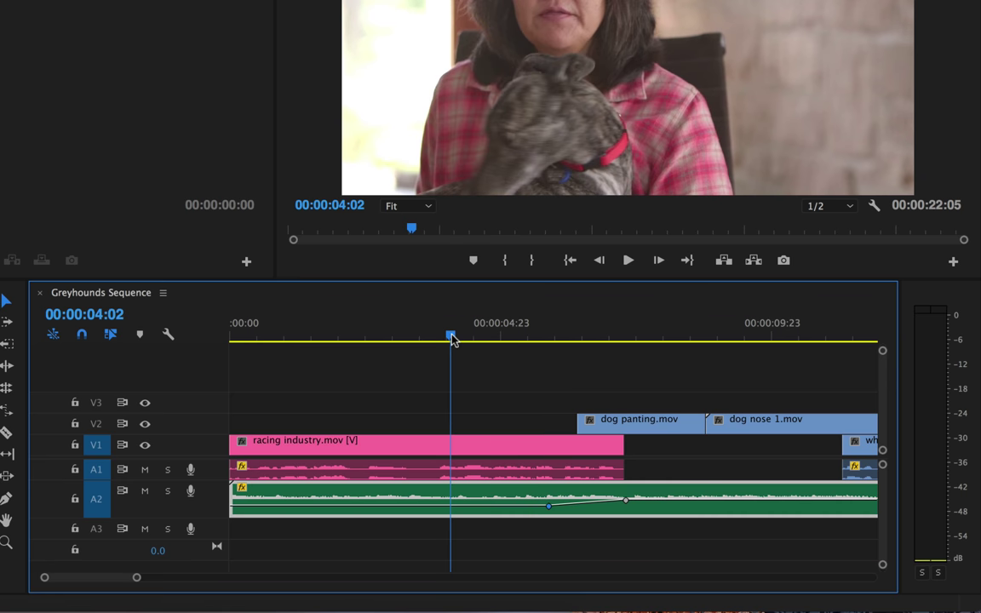
pyautogui.press('space')
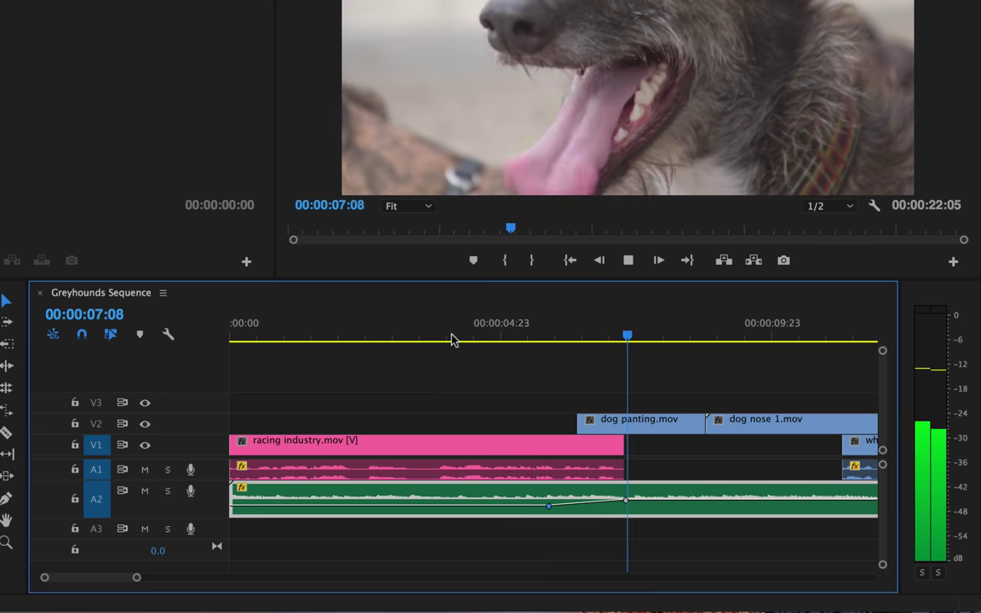
pyautogui.press('space')
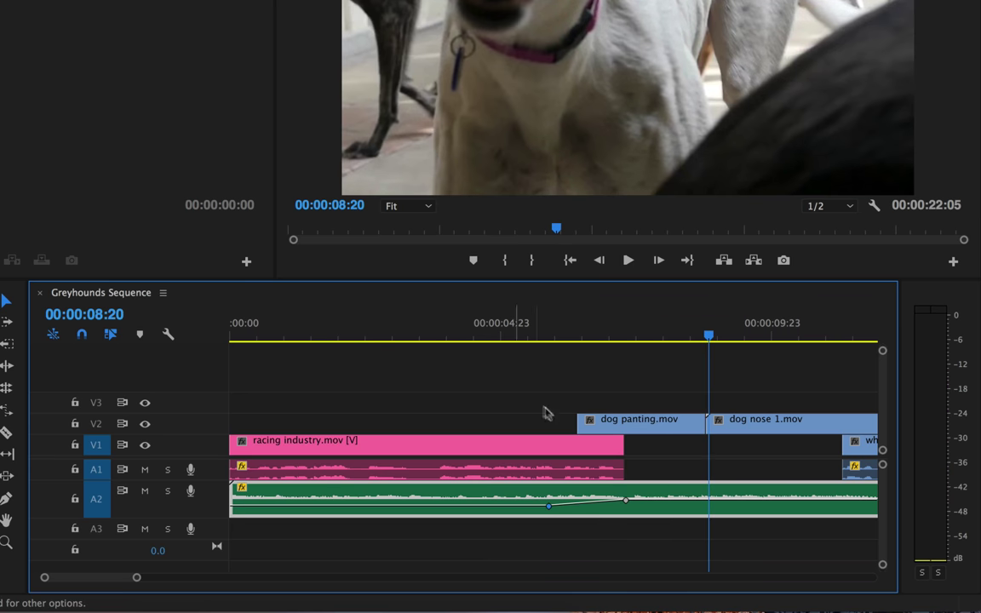
# - Add A2 volume keyframes at 00:00:11:05 and 00:00:12:12, dropping the later one to -2.18 dB
pyautogui.hscroll(5, 554, 419)
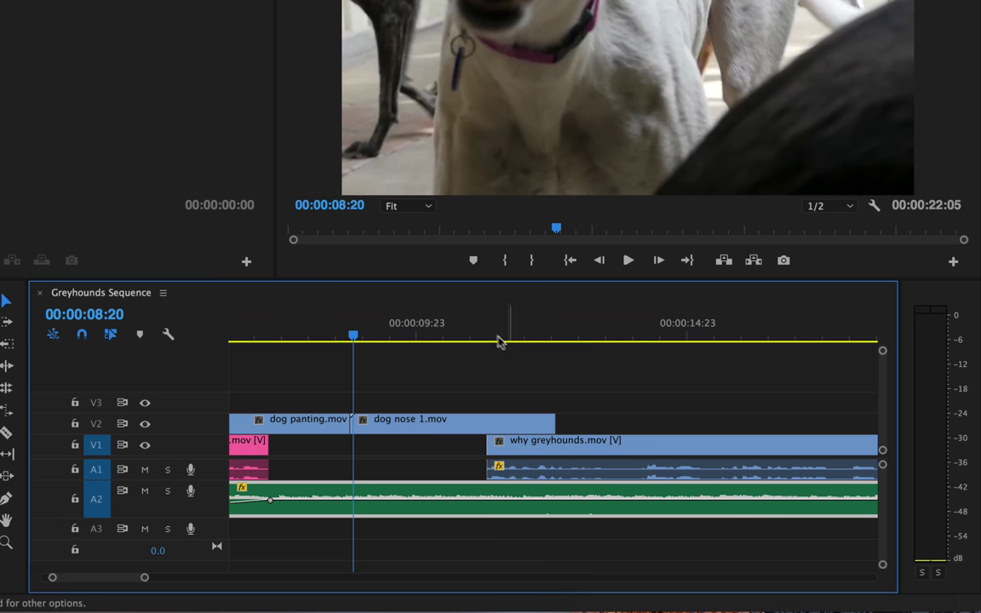
pyautogui.click(464, 338)
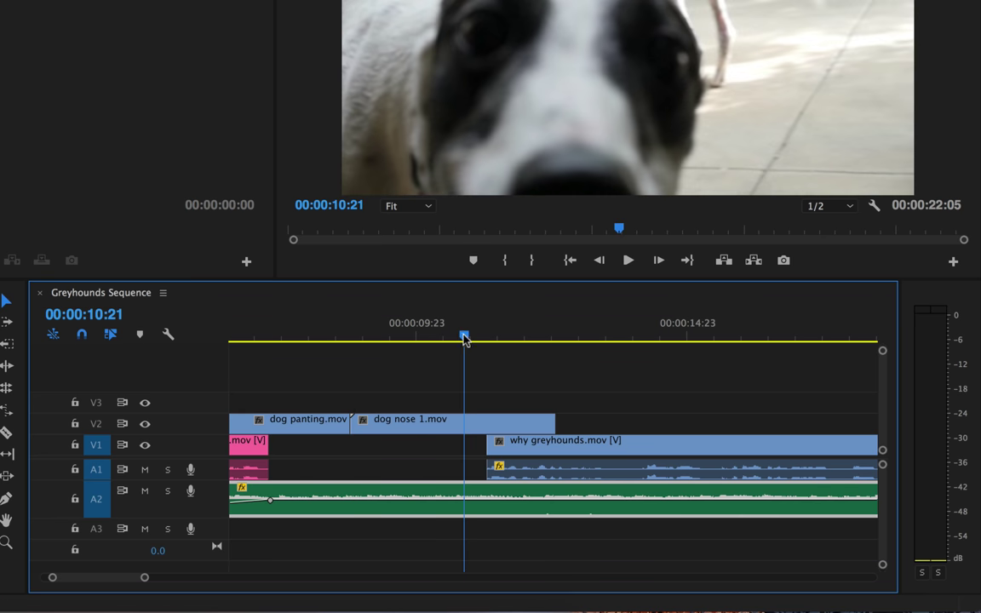
pyautogui.moveTo(464, 338); pyautogui.dragTo(482, 339)
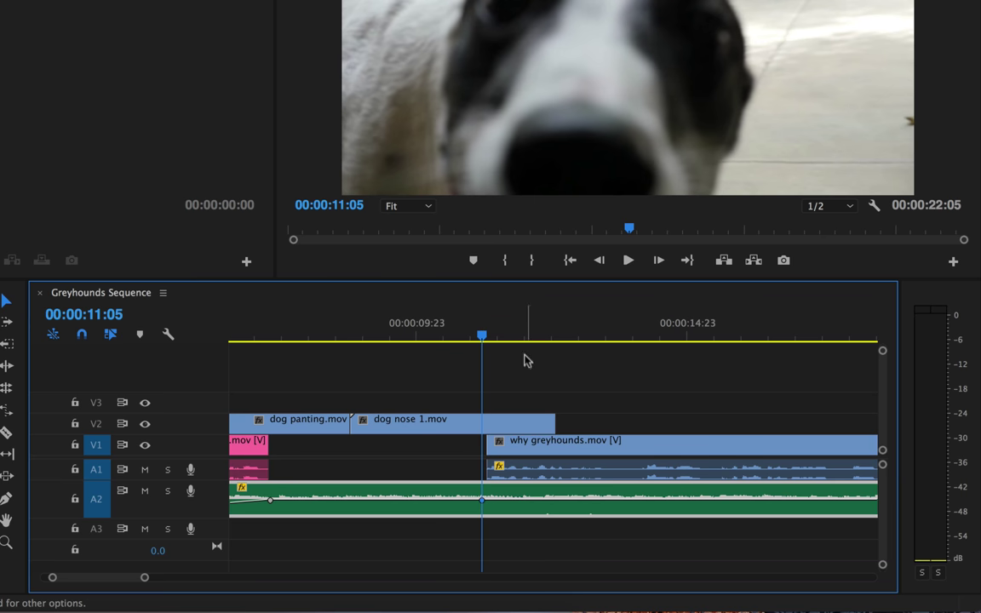
pyautogui.keyDown('super'); pyautogui.click(555, 502); pyautogui.keyUp('super')
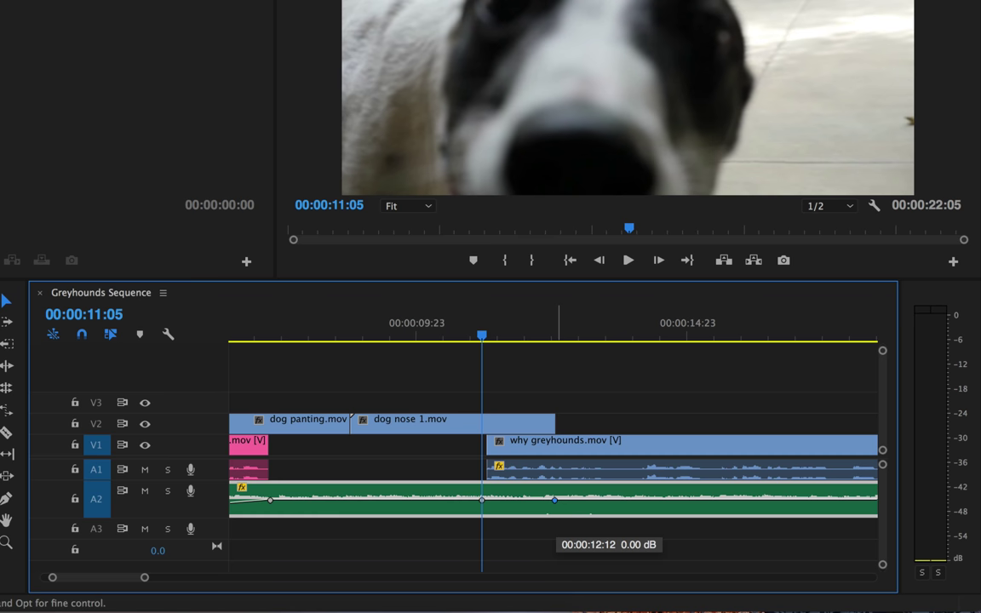
pyautogui.moveTo(555, 502); pyautogui.dragTo(555, 507)
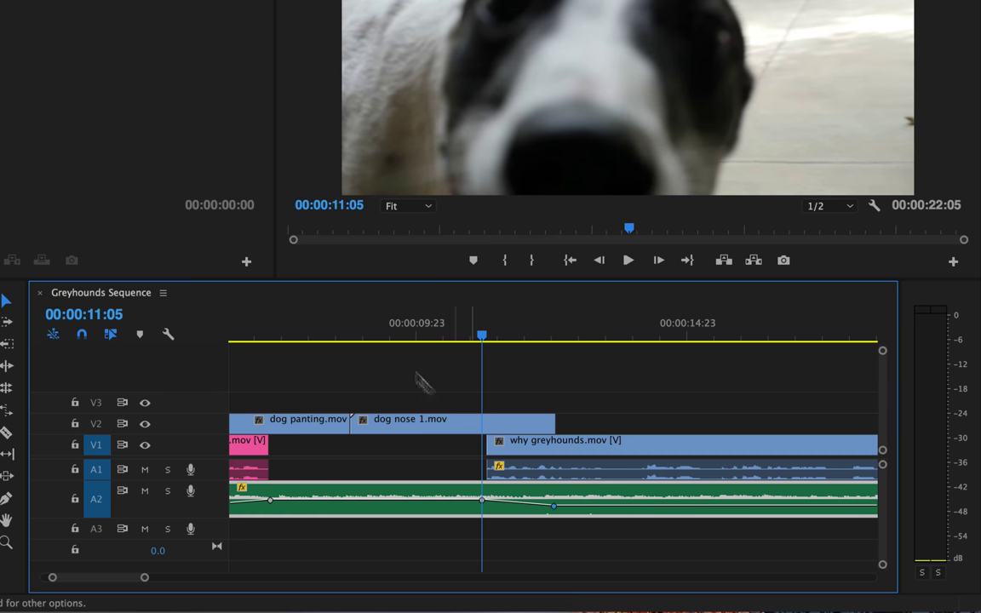
pyautogui.press('-')
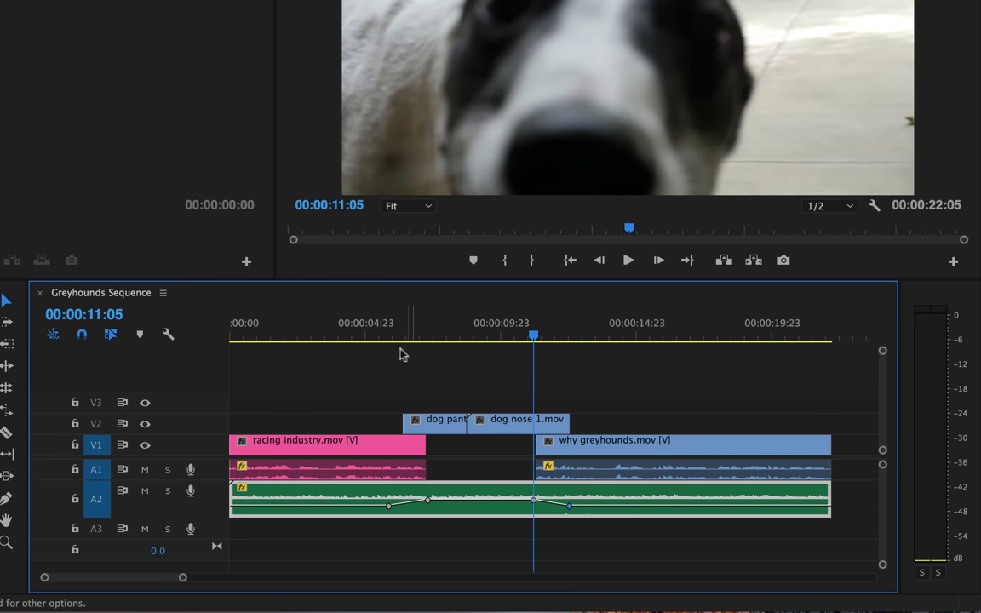
# - Play back the sequence from 00:00:03:18 to review the music levels
pyautogui.click(333, 339)
pyautogui.press('space')
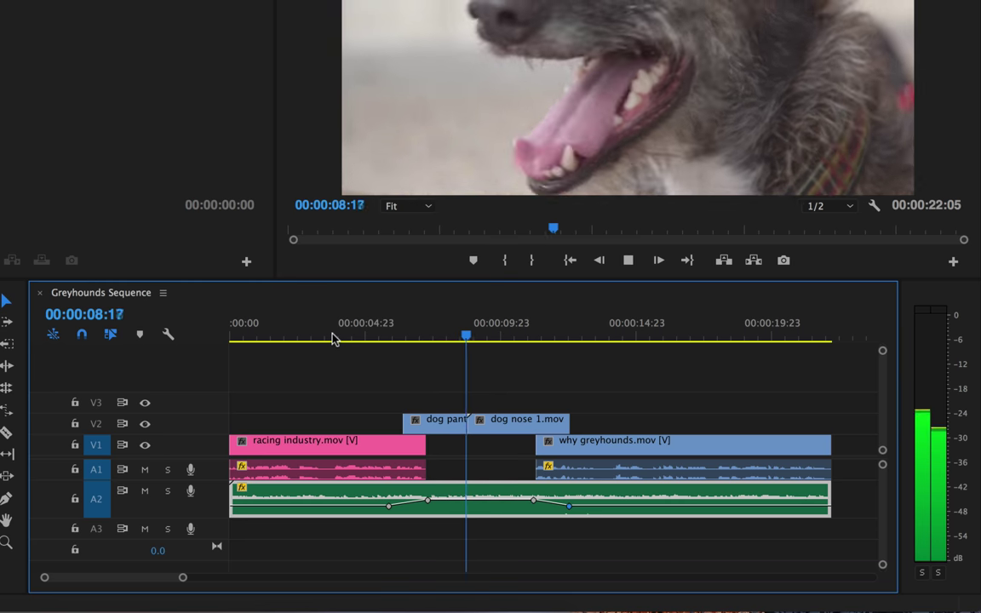
pyautogui.press('space')
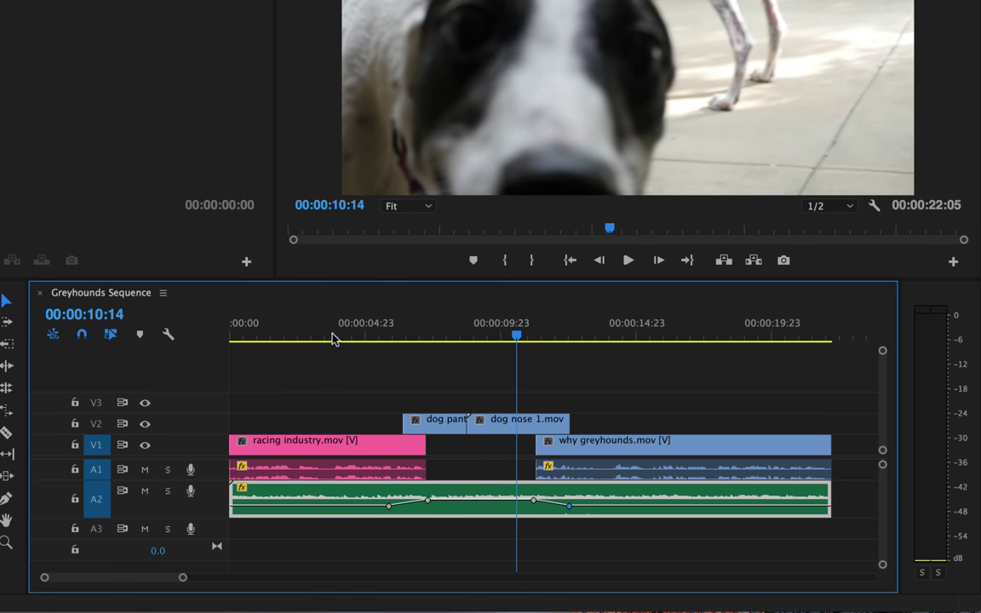
pyautogui.click(477, 340)
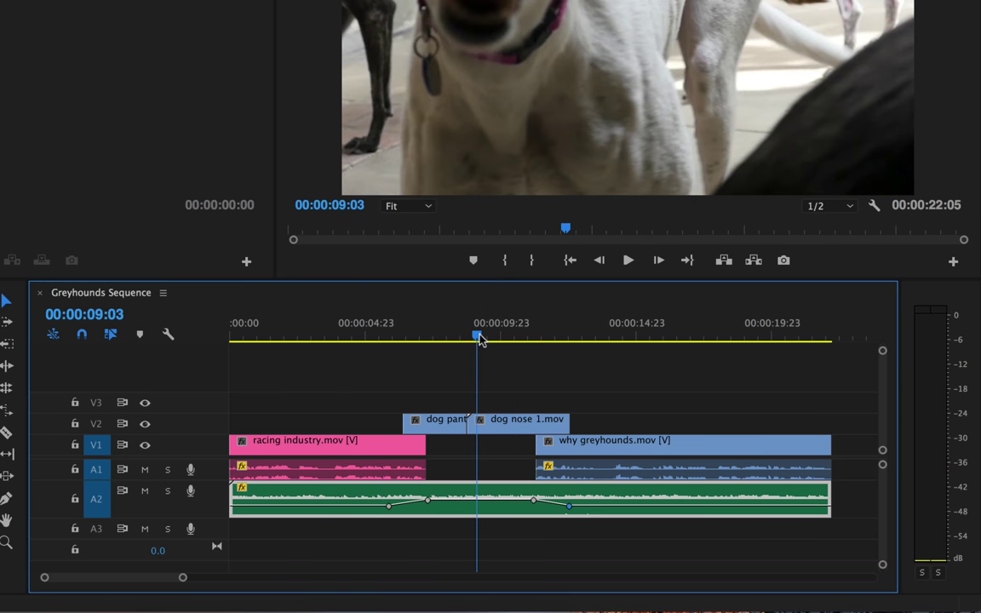
# - Raise the A2 keyframes at 00:00:07:07 and 00:00:11:04 to 4.04 dB
pyautogui.click(430, 504)
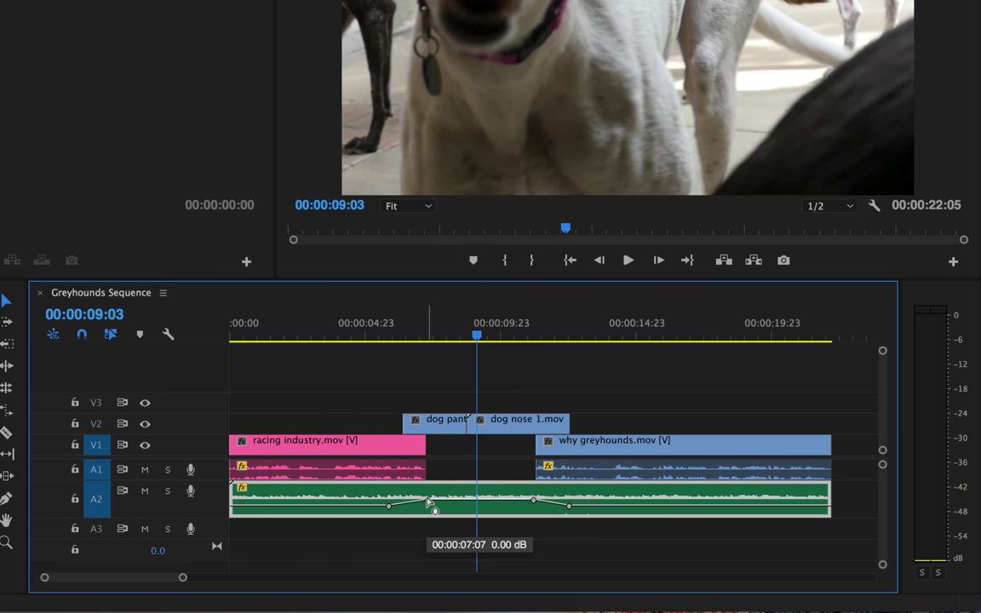
pyautogui.moveTo(428, 502); pyautogui.dragTo(427, 500)
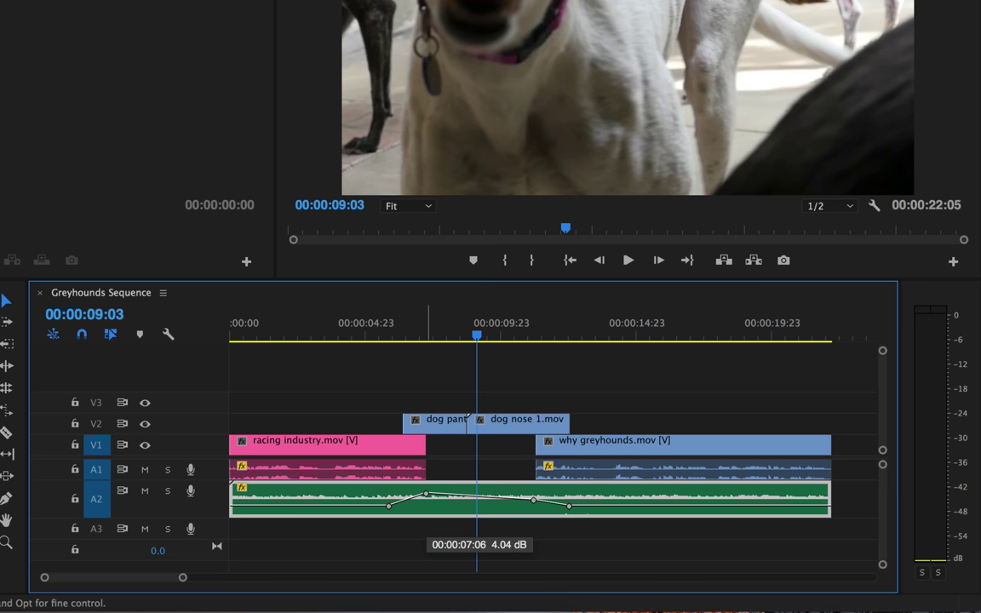
pyautogui.moveTo(427, 496); pyautogui.dragTo(427, 496)
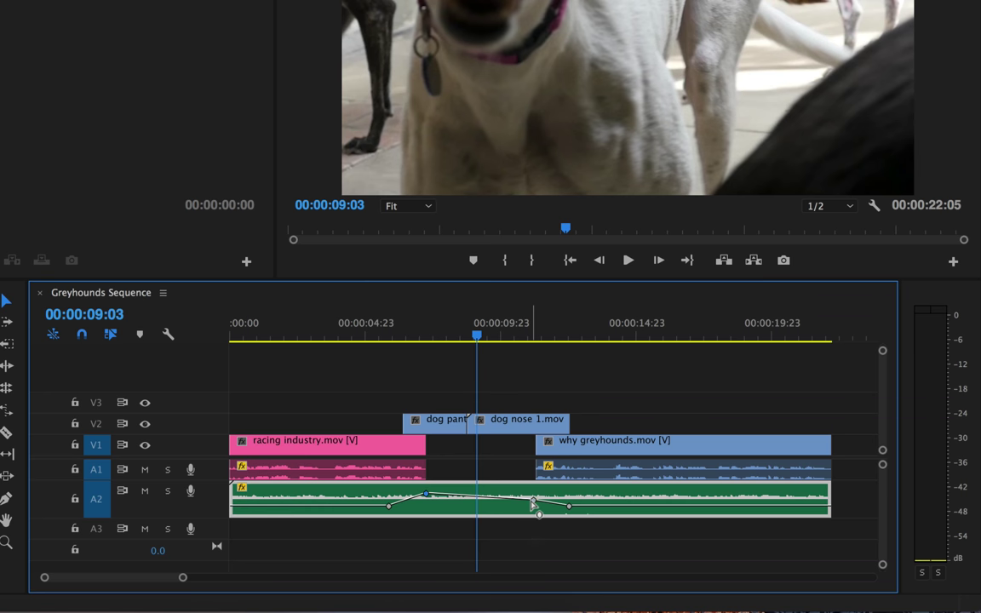
pyautogui.moveTo(533, 503); pyautogui.dragTo(533, 494)
pyautogui.click(357, 333)
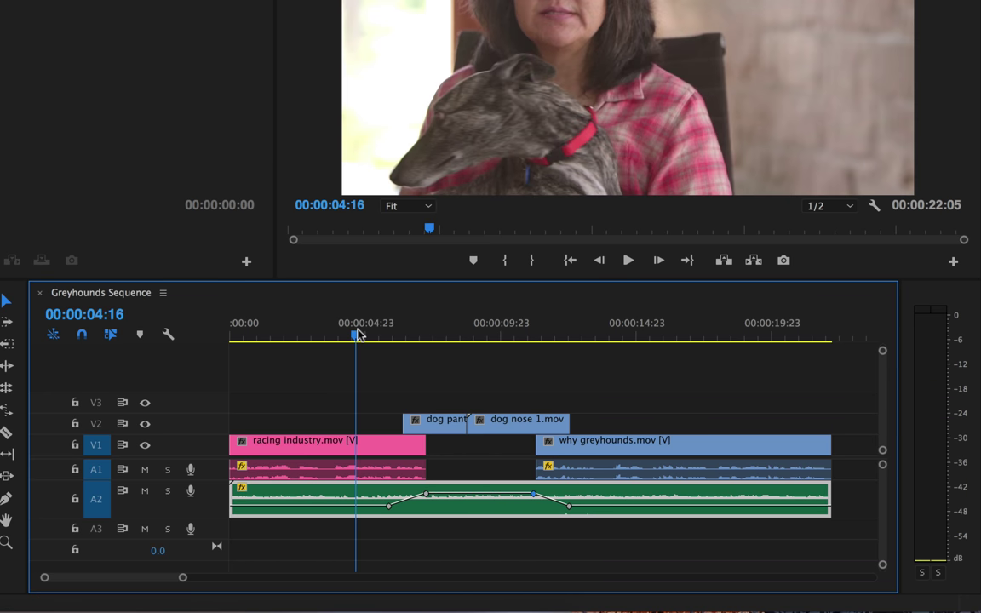
pyautogui.press('space')
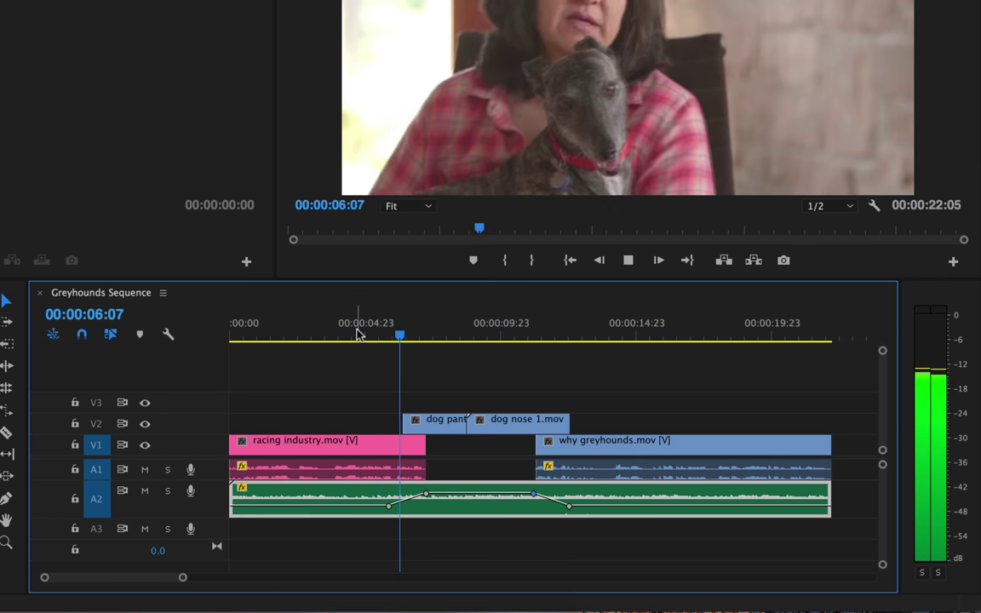